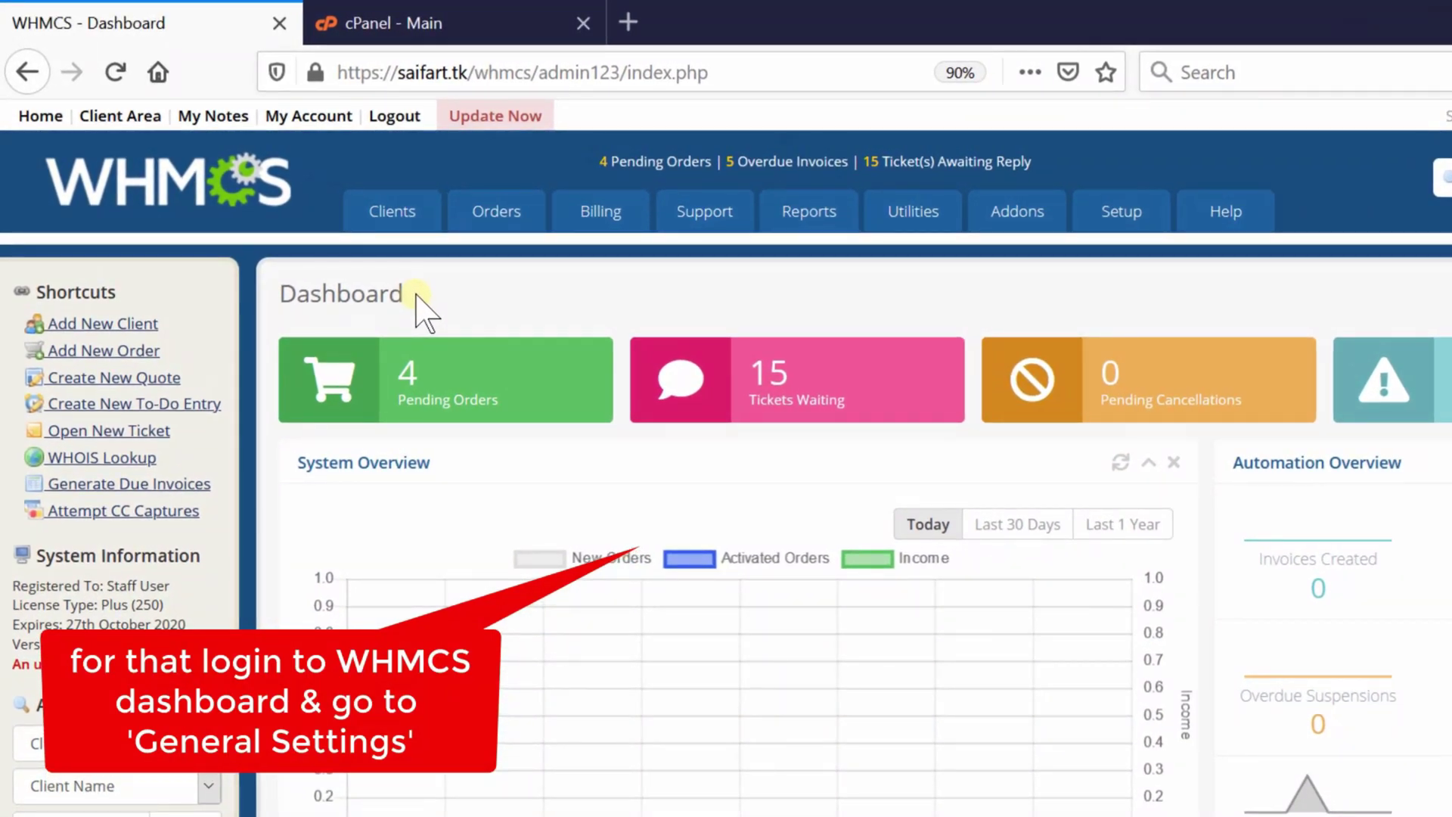
Change the Mail Type on the General Settings Mail tab from PHP Mail() to SMTP
left_click(1123, 211)
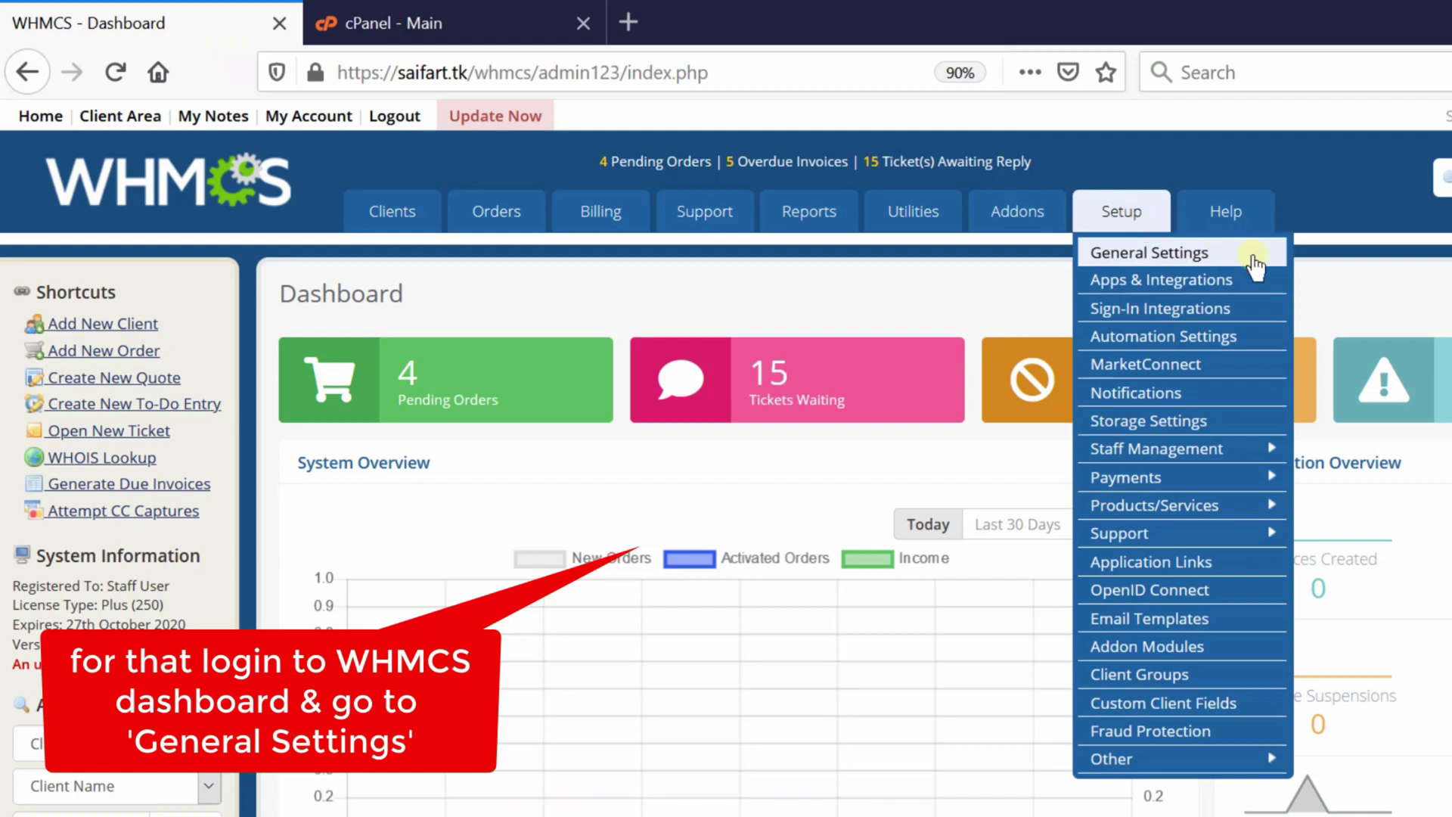
left_click(1255, 262)
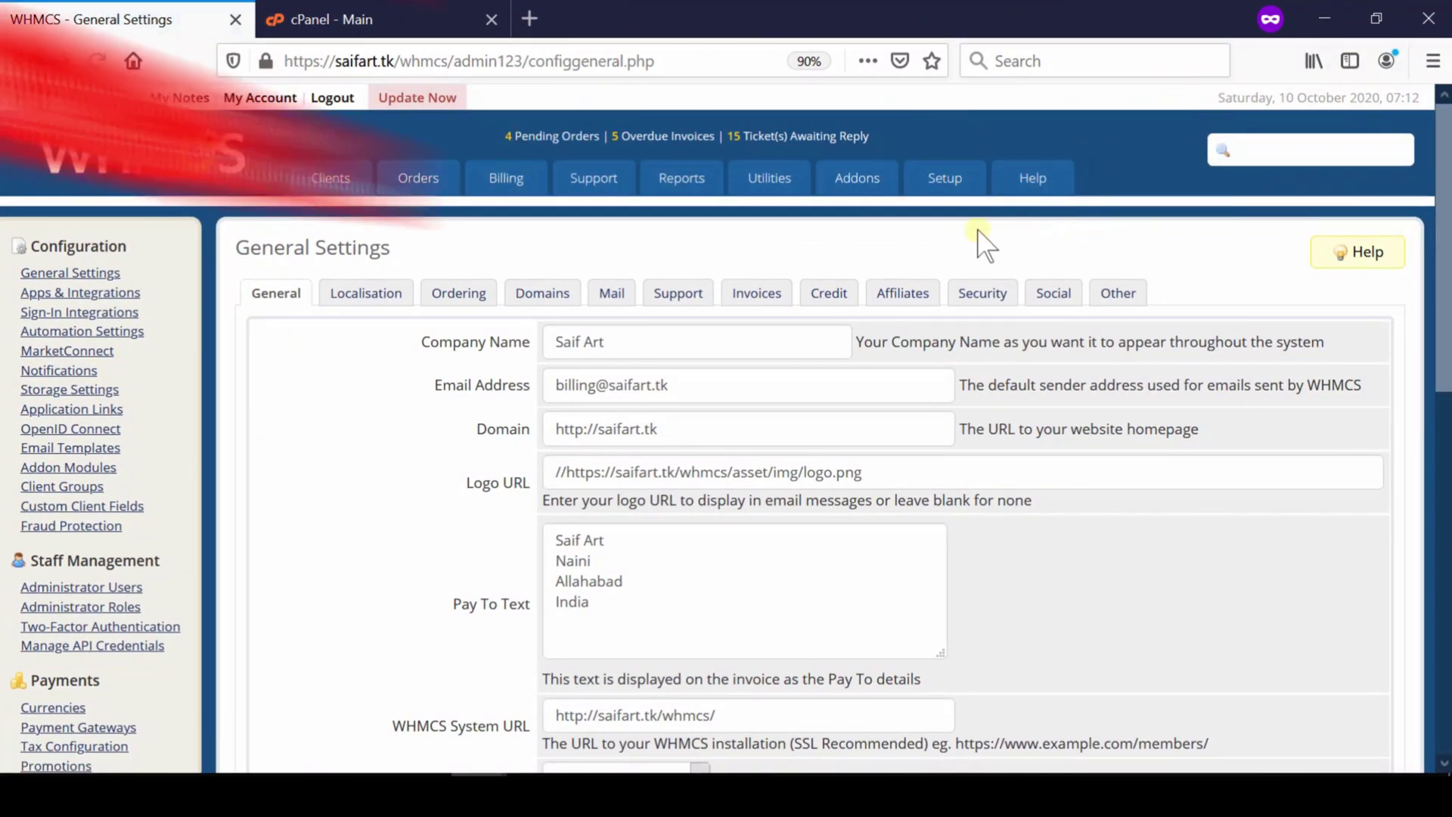
left_click(612, 292)
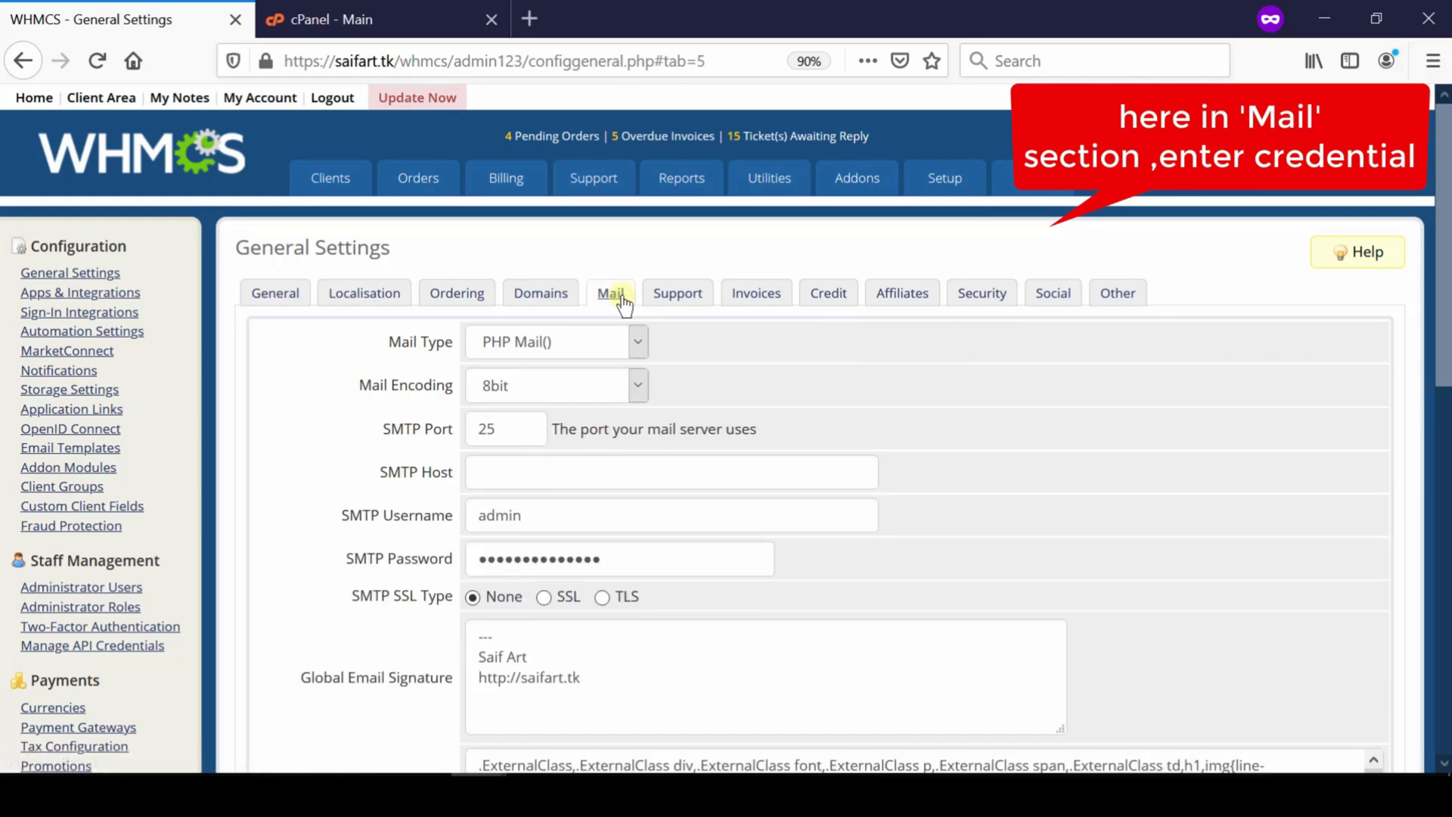
left_click(637, 342)
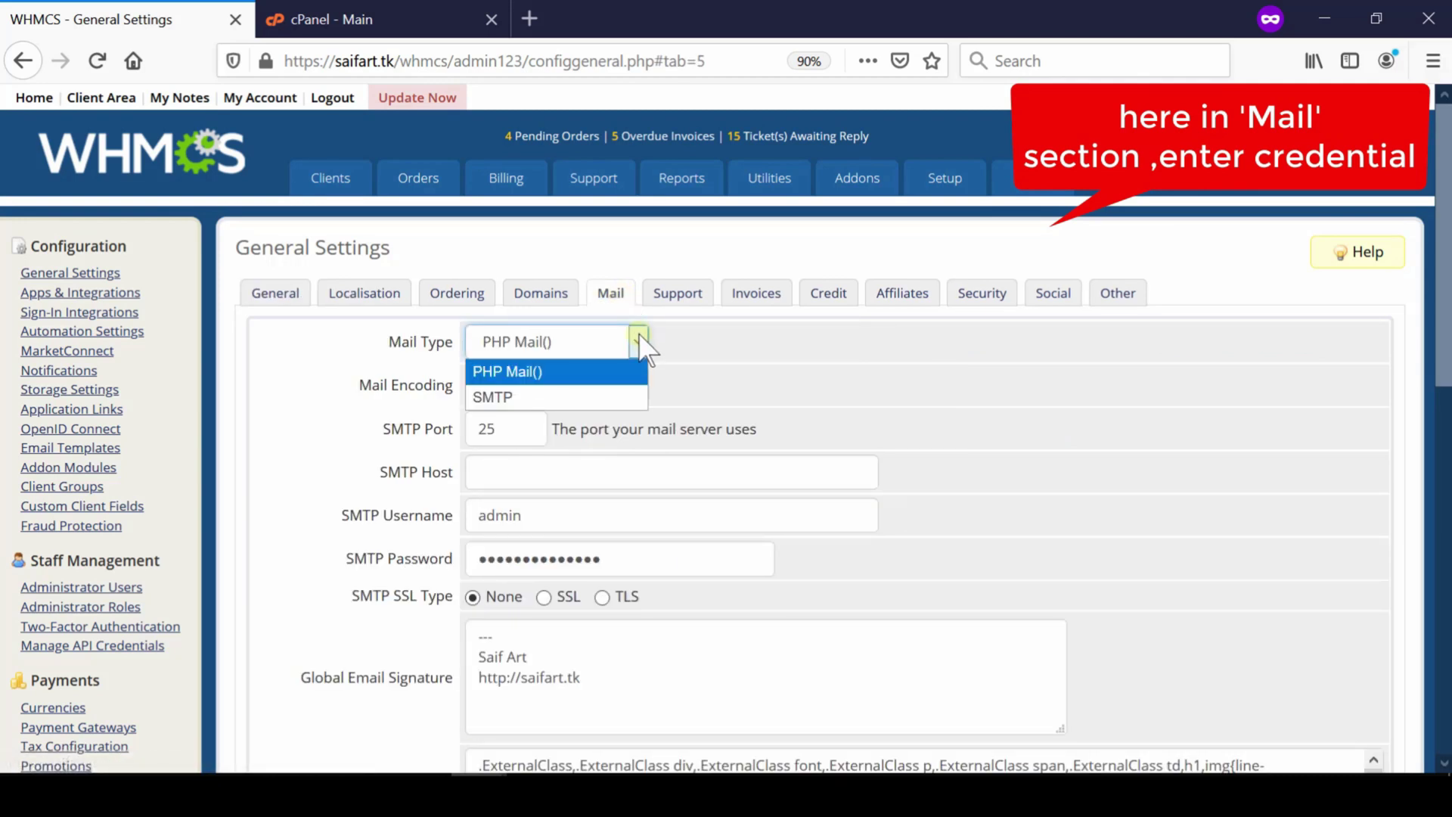
left_click(633, 396)
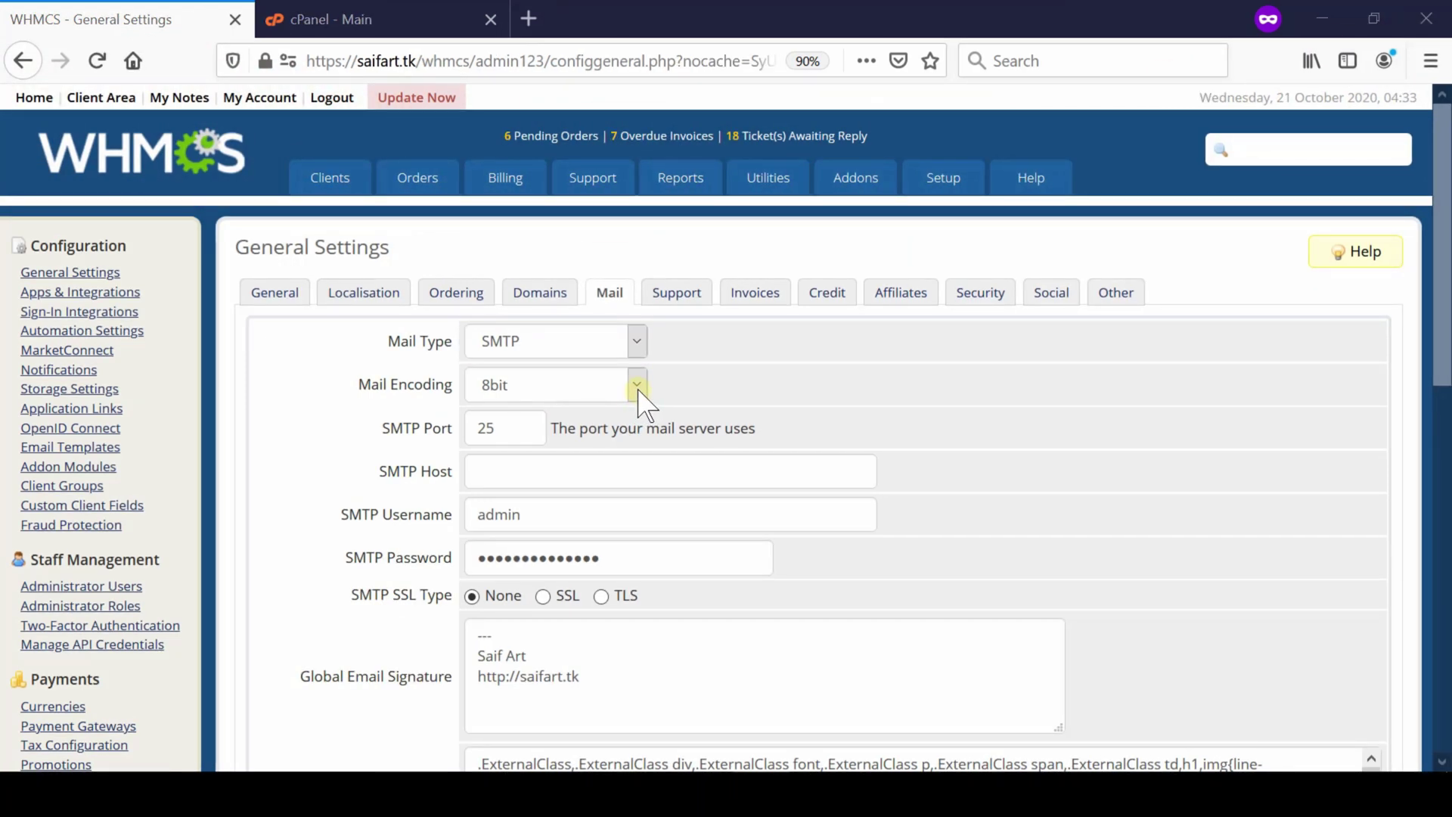
left_click(420, 20)
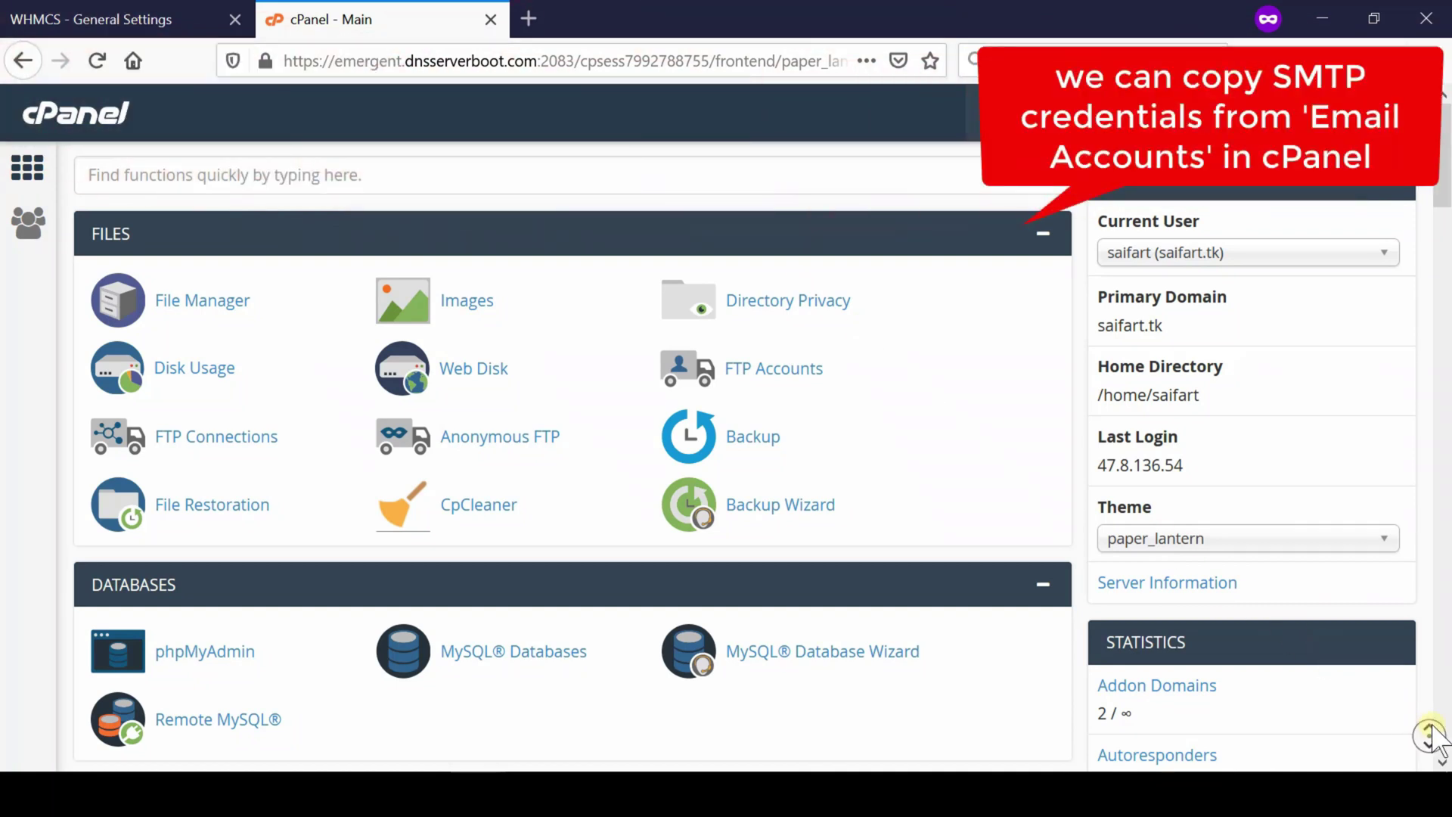
scroll(1432, 738, "down", 5)
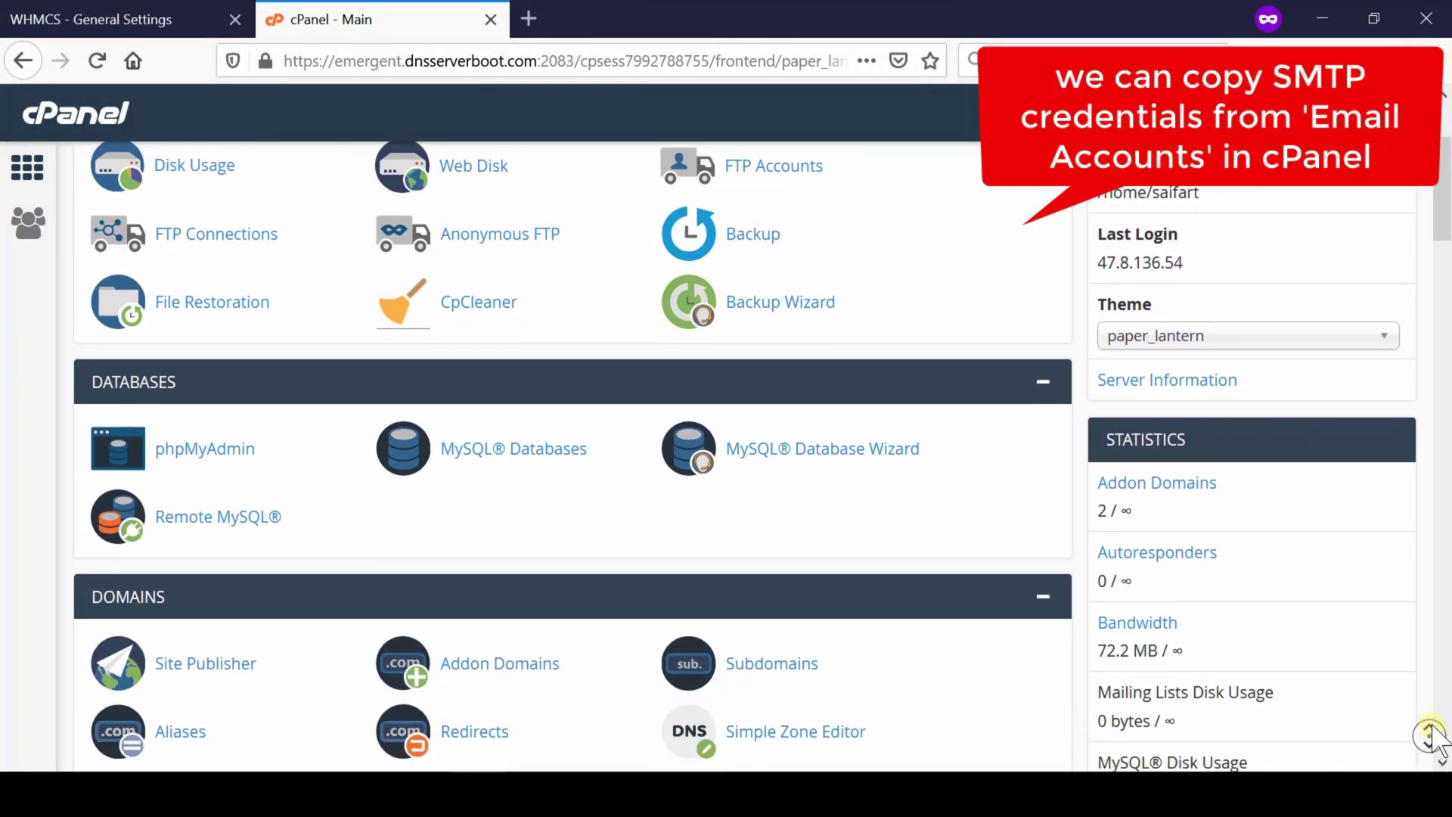
scroll(1432, 737, "down", 2)
scroll(1431, 737, "down", 2)
scroll(1432, 738, "down", 1)
scroll(1432, 738, "down", 1)
scroll(1431, 738, "down", 1)
scroll(1431, 738, "down", 1)
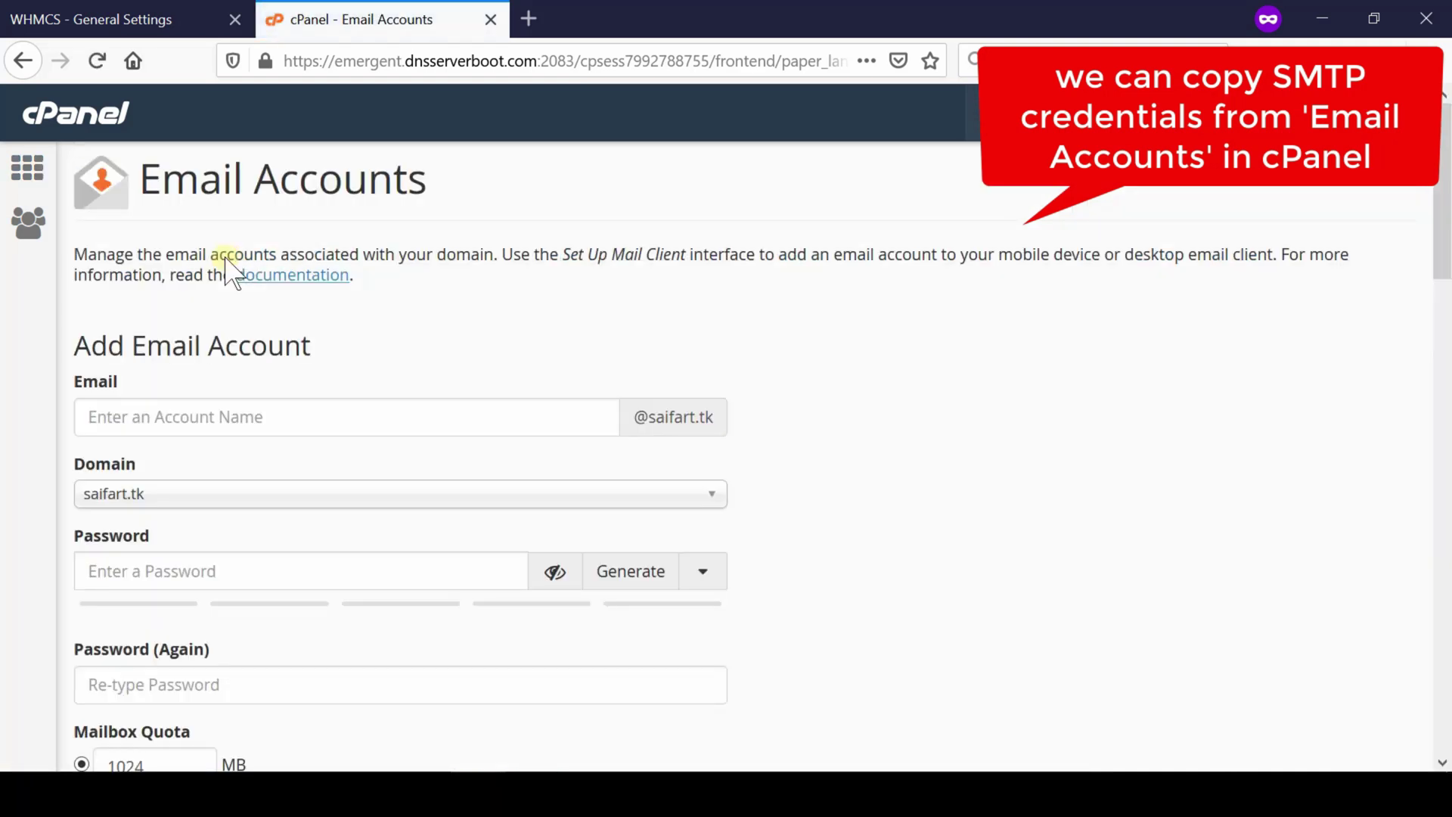
scroll(1416, 737, "down", 1)
scroll(1416, 738, "down", 1)
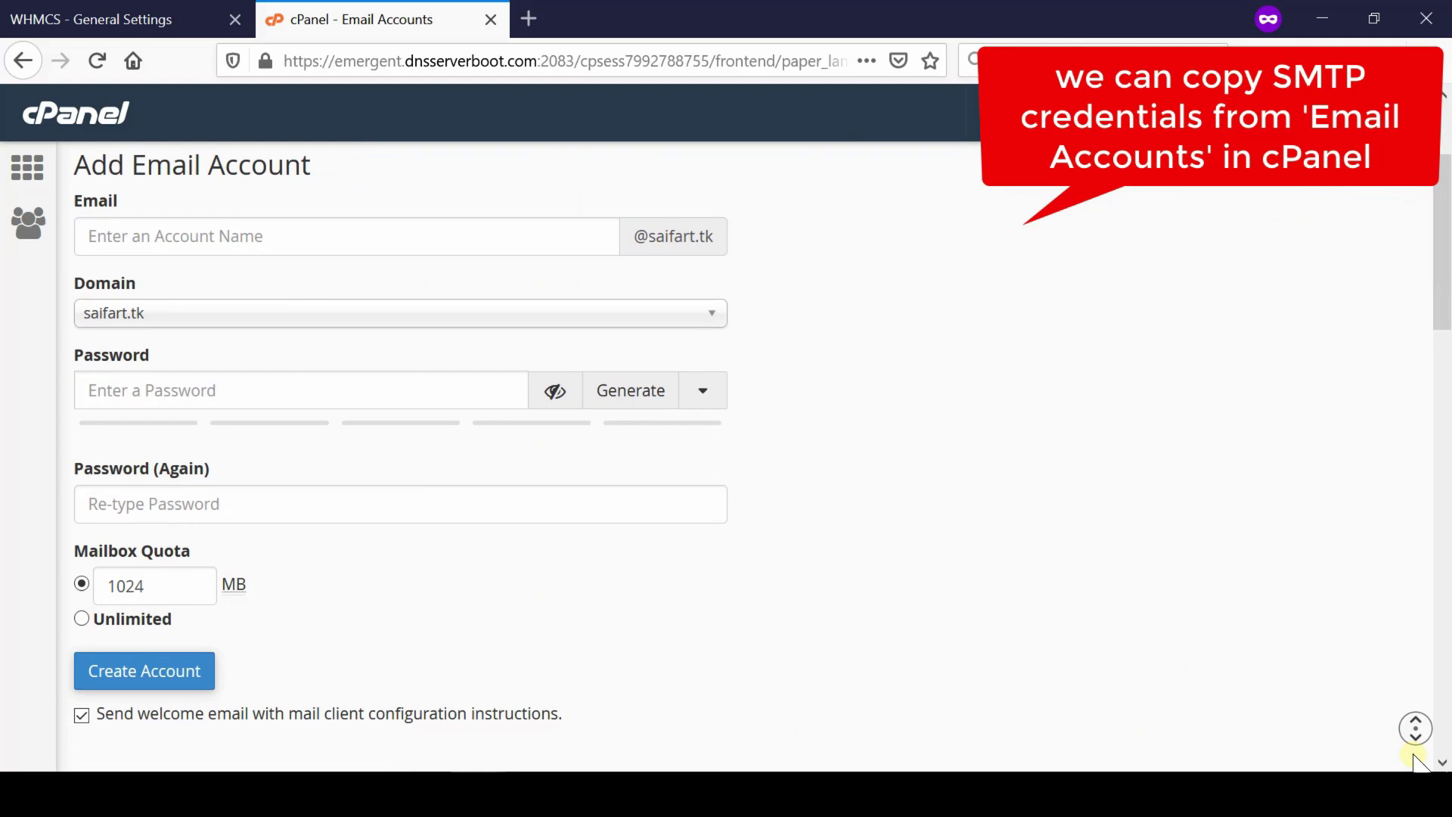
scroll(1415, 738, "down", 1)
scroll(1417, 737, "down", 3)
scroll(1416, 738, "down", 4)
scroll(1415, 737, "down", 2)
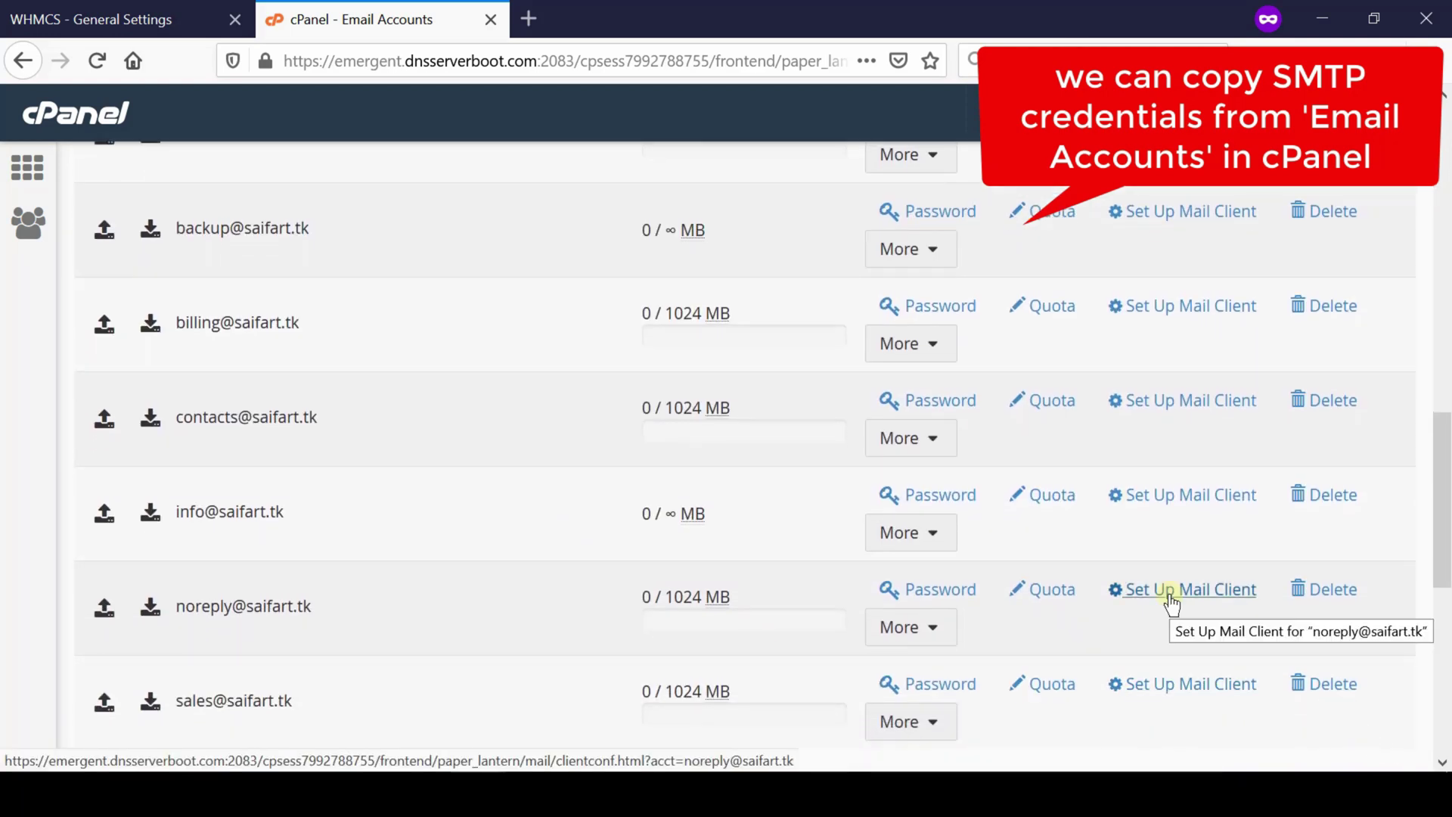
left_click(1172, 599)
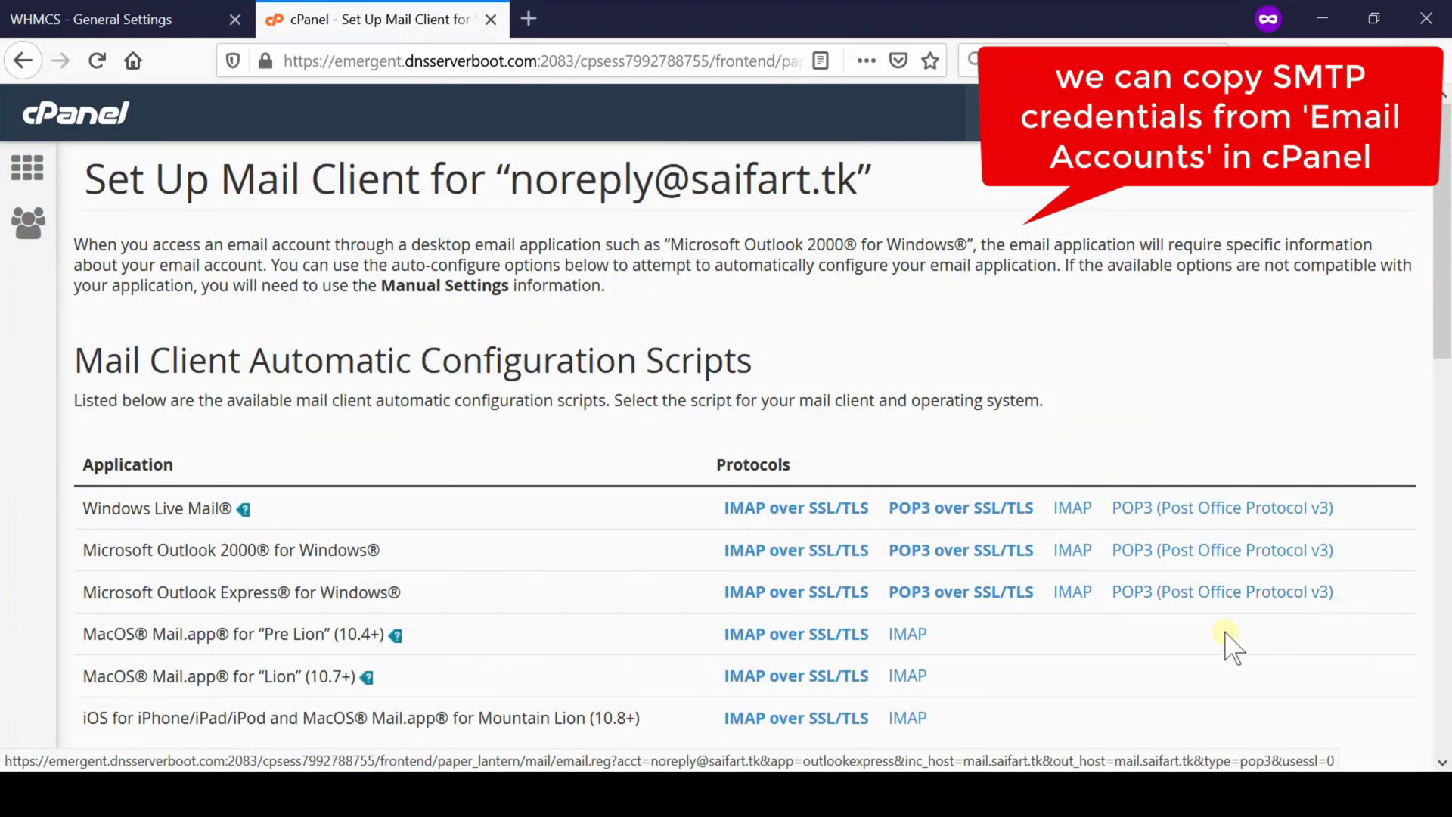
scroll(1416, 738, "down", 1)
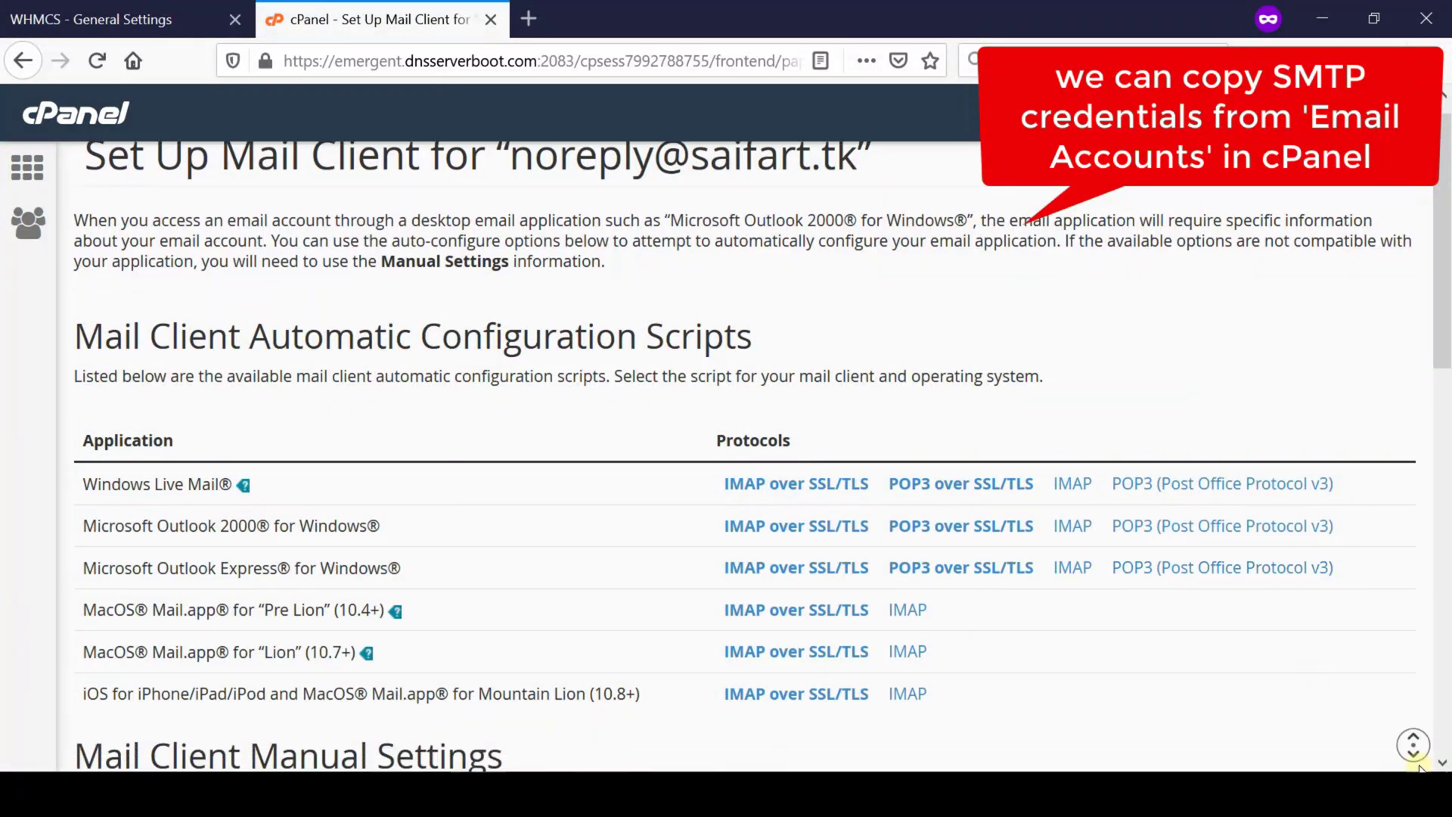
scroll(1415, 738, "down", 1)
scroll(1415, 738, "down", 1)
scroll(1416, 738, "down", 1)
scroll(1415, 743, "down", 1)
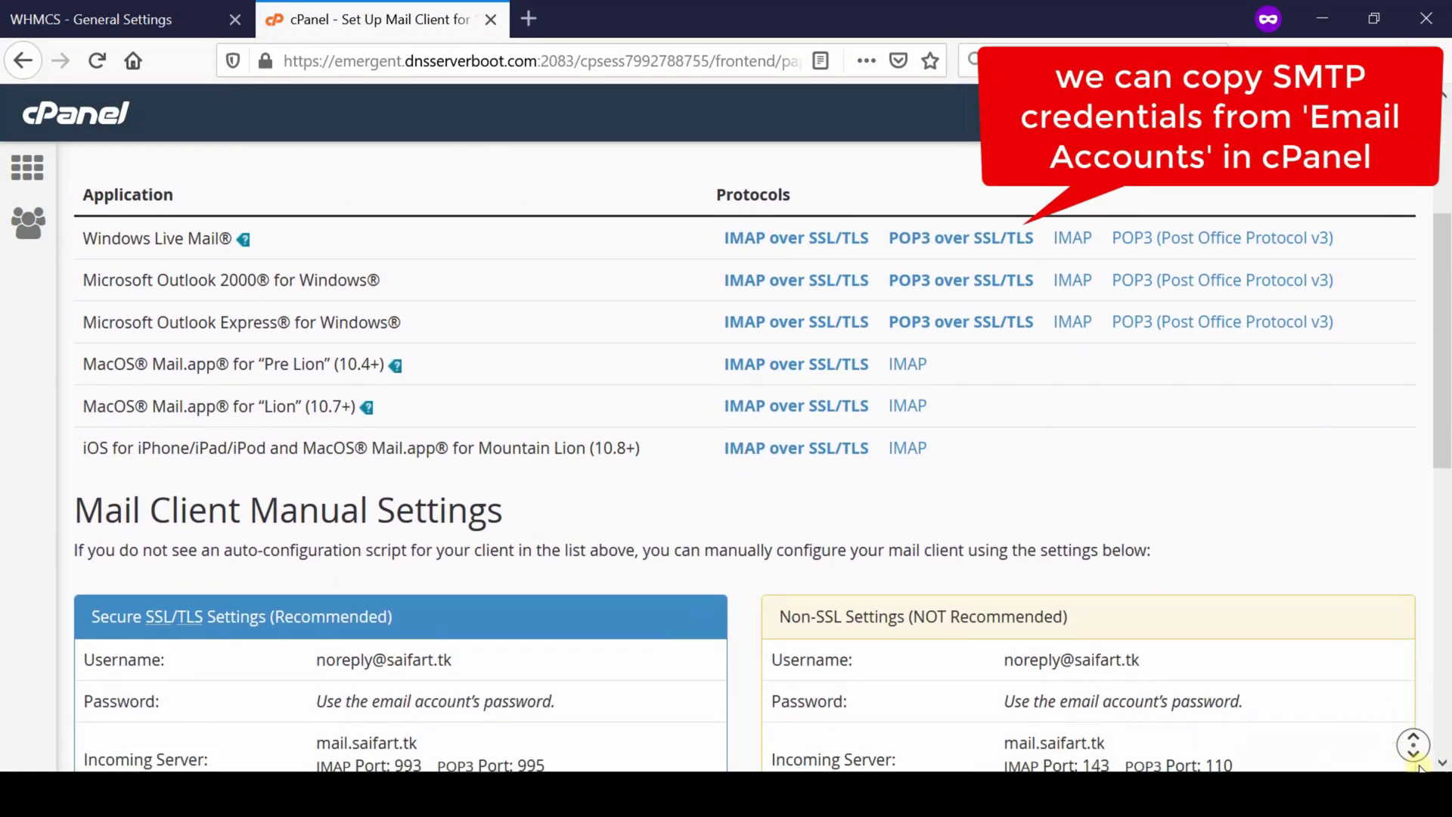
scroll(1415, 743, "down", 1)
scroll(1415, 744, "down", 1)
scroll(1417, 743, "down", 1)
scroll(1416, 742, "down", 1)
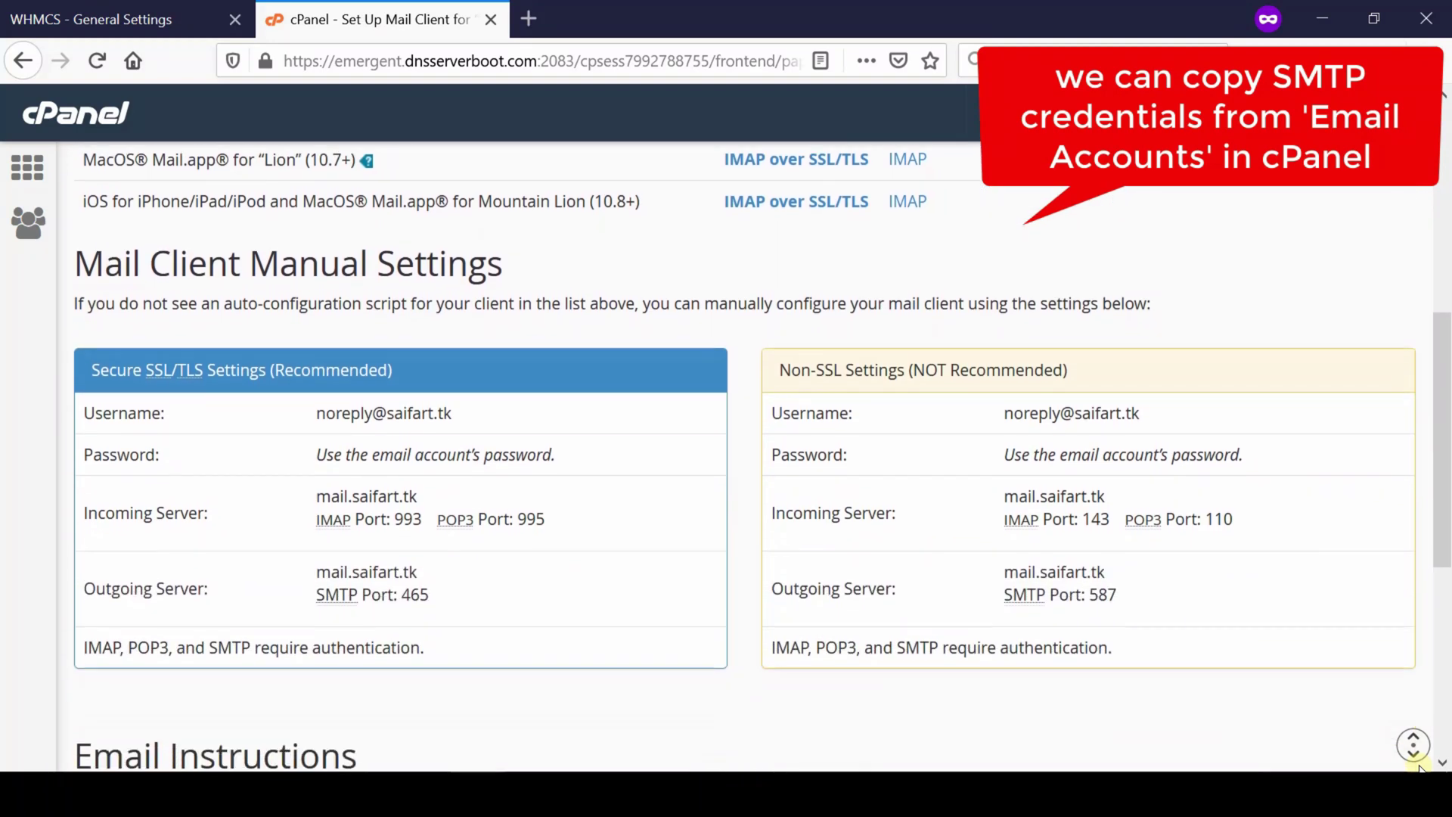
scroll(1417, 743, "down", 1)
scroll(1416, 743, "down", 1)
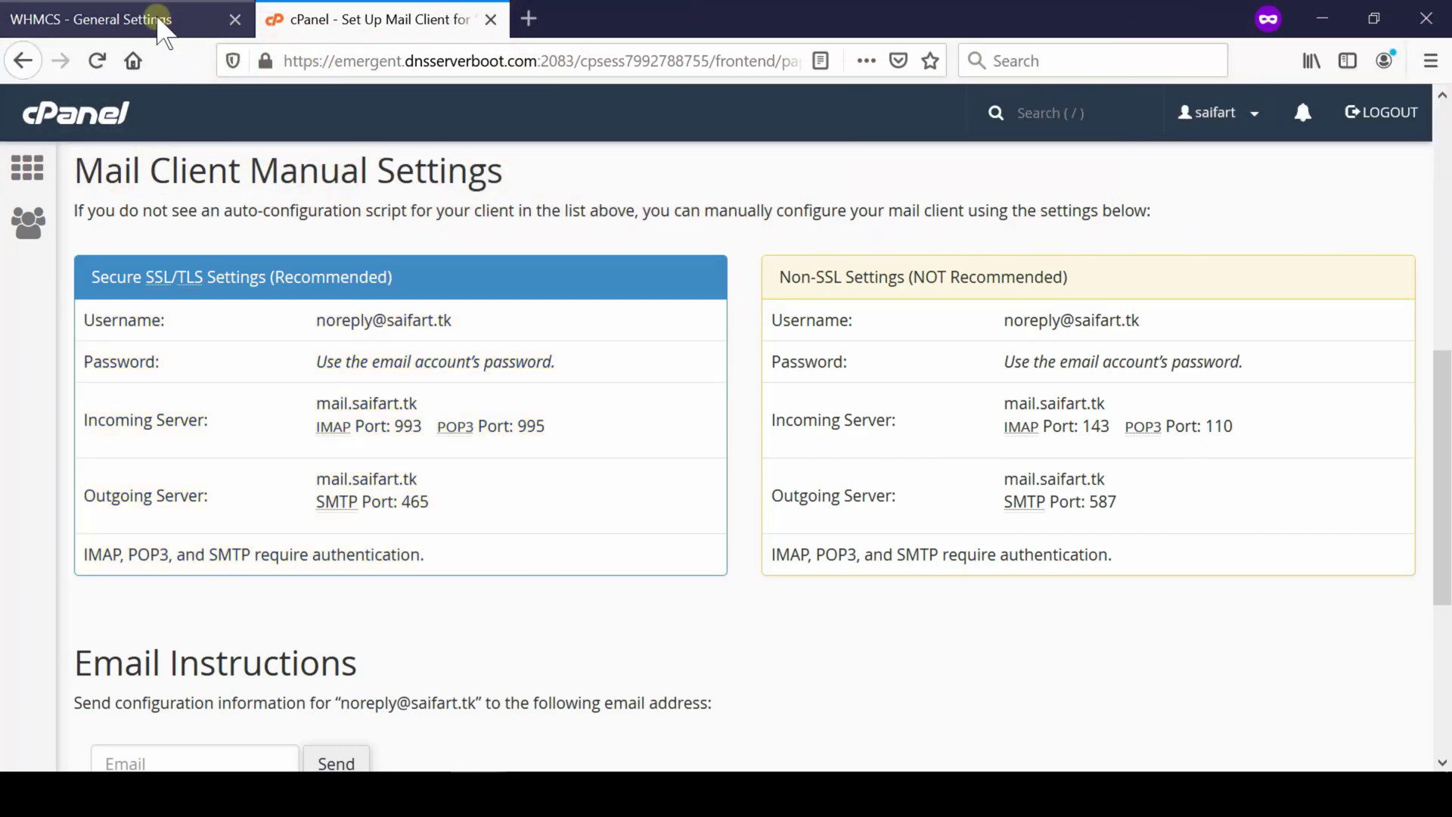
Back in WHMCS, set SMTP port 465 and host mail.saifart.tk
left_click(91, 19)
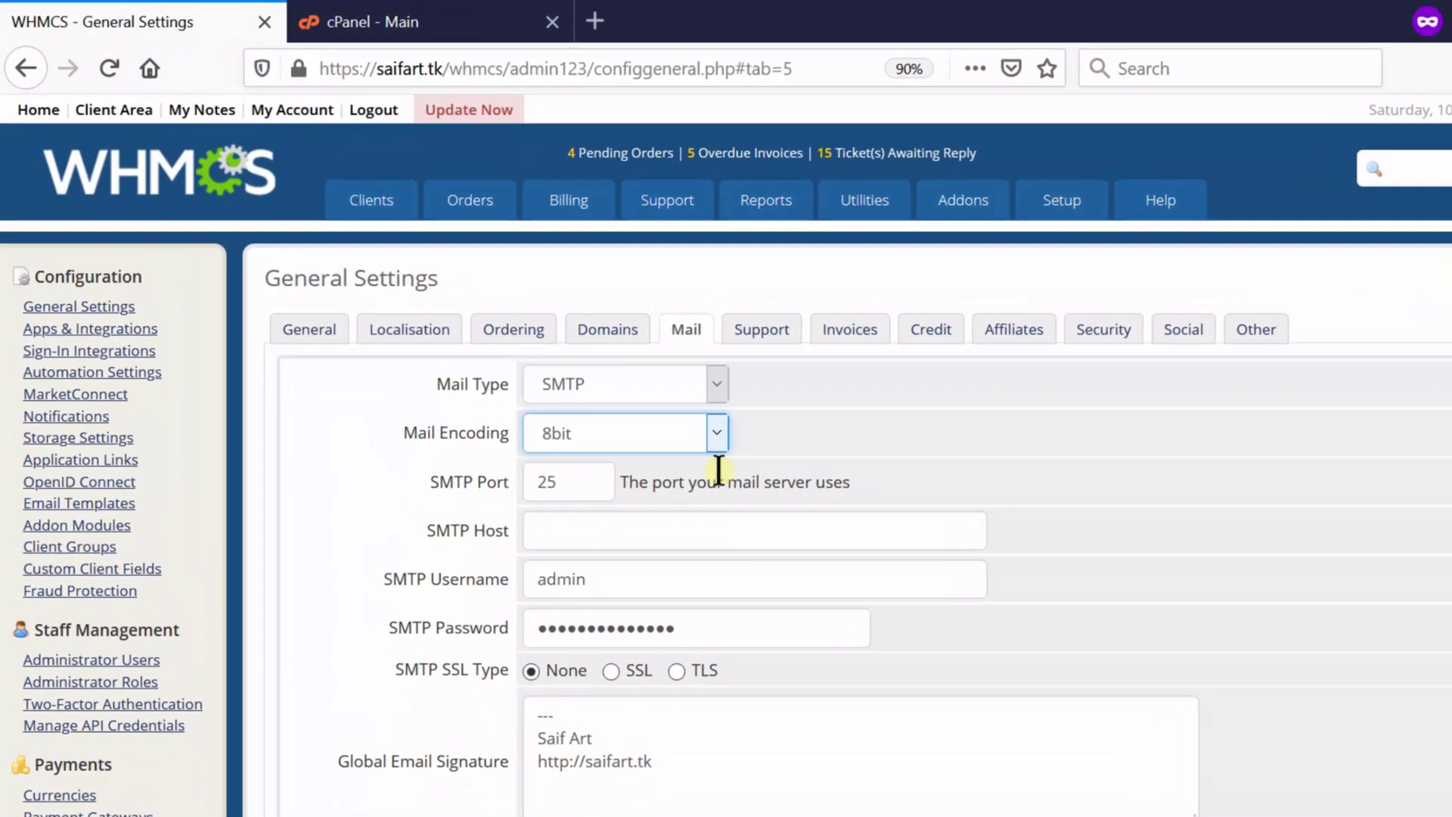
double_click(567, 481)
type("46")
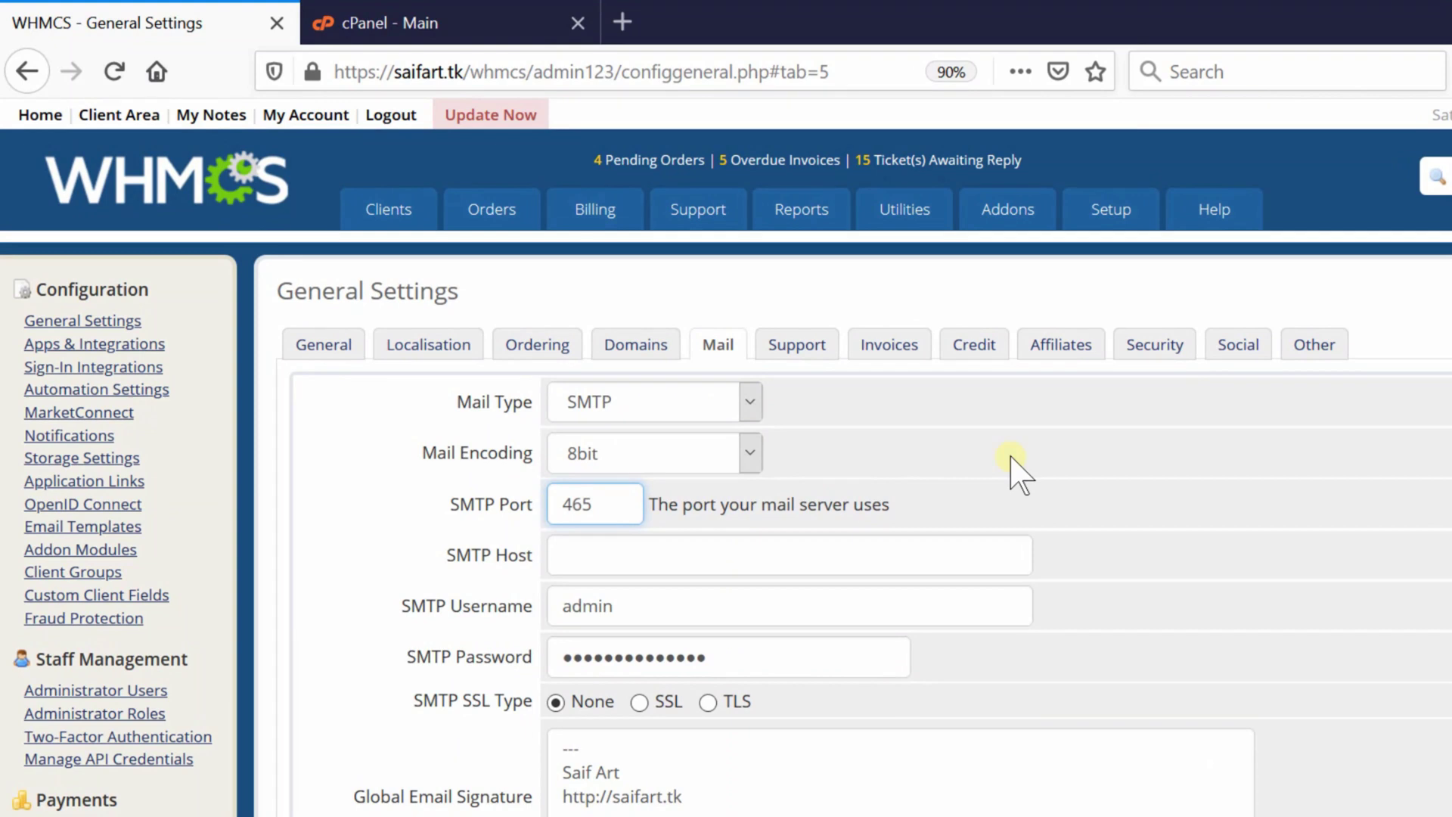
left_click(581, 554)
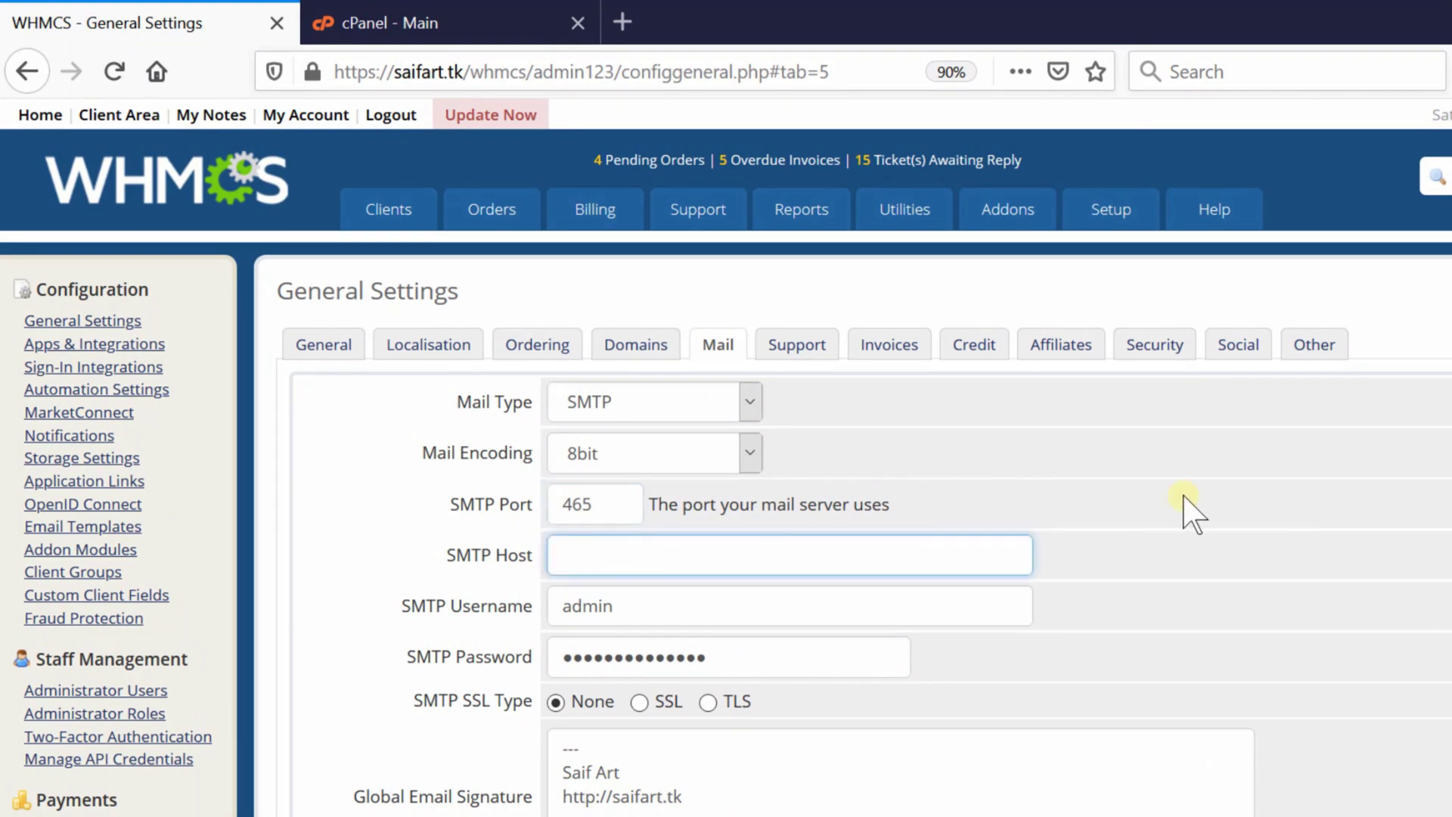
left_click_drag(621, 605, 548, 606)
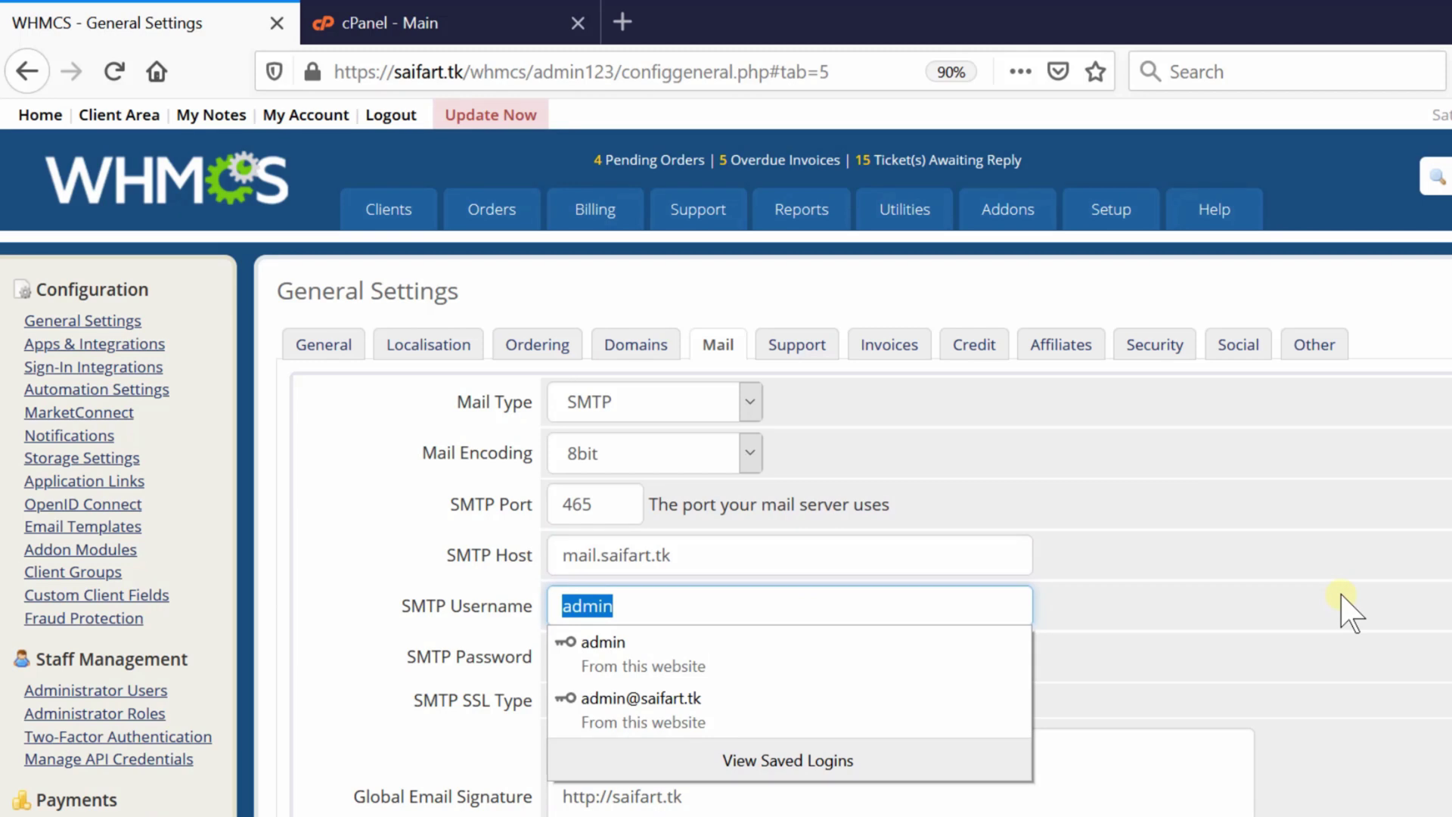
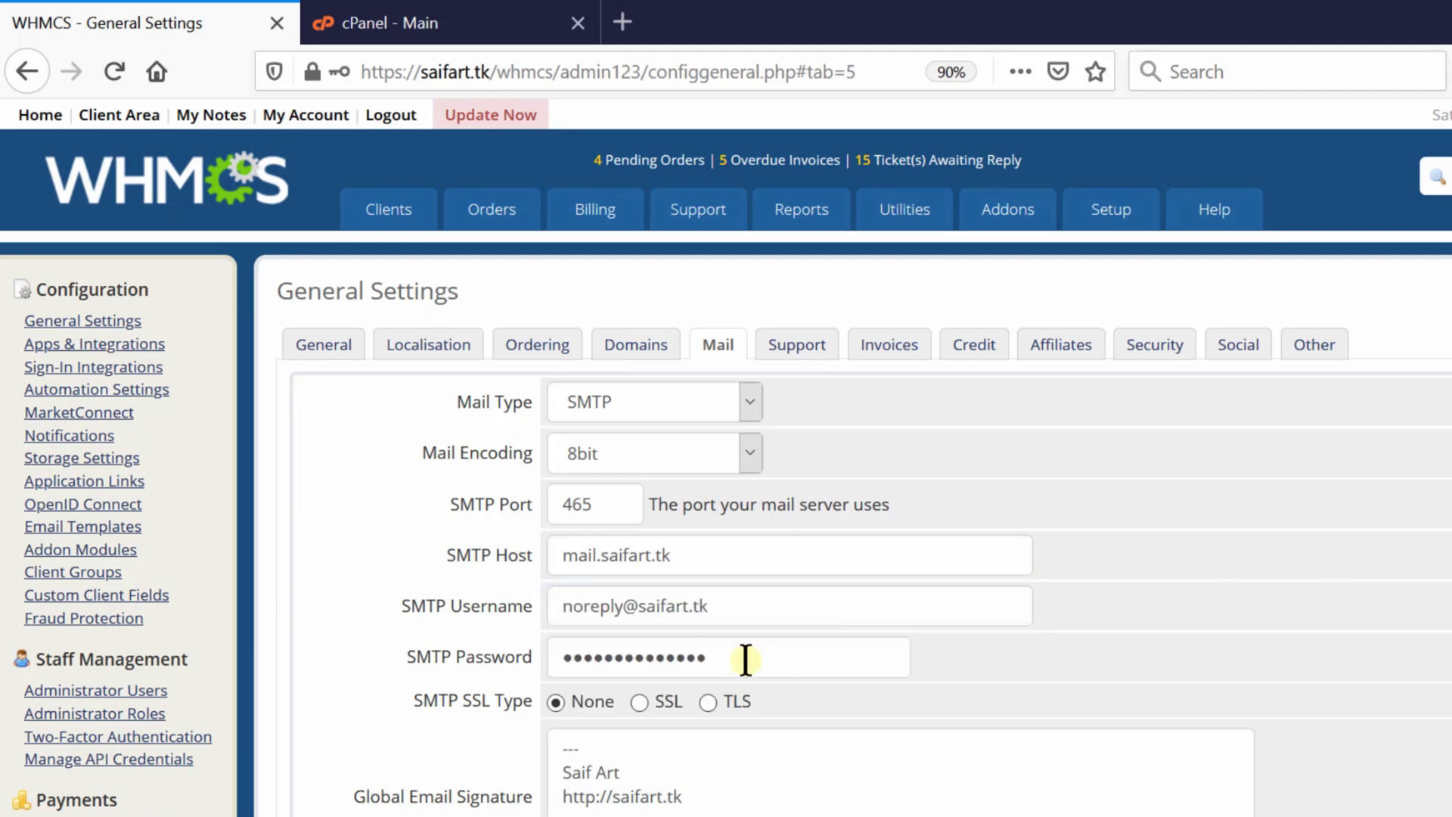
left_click_drag(746, 658, 556, 669)
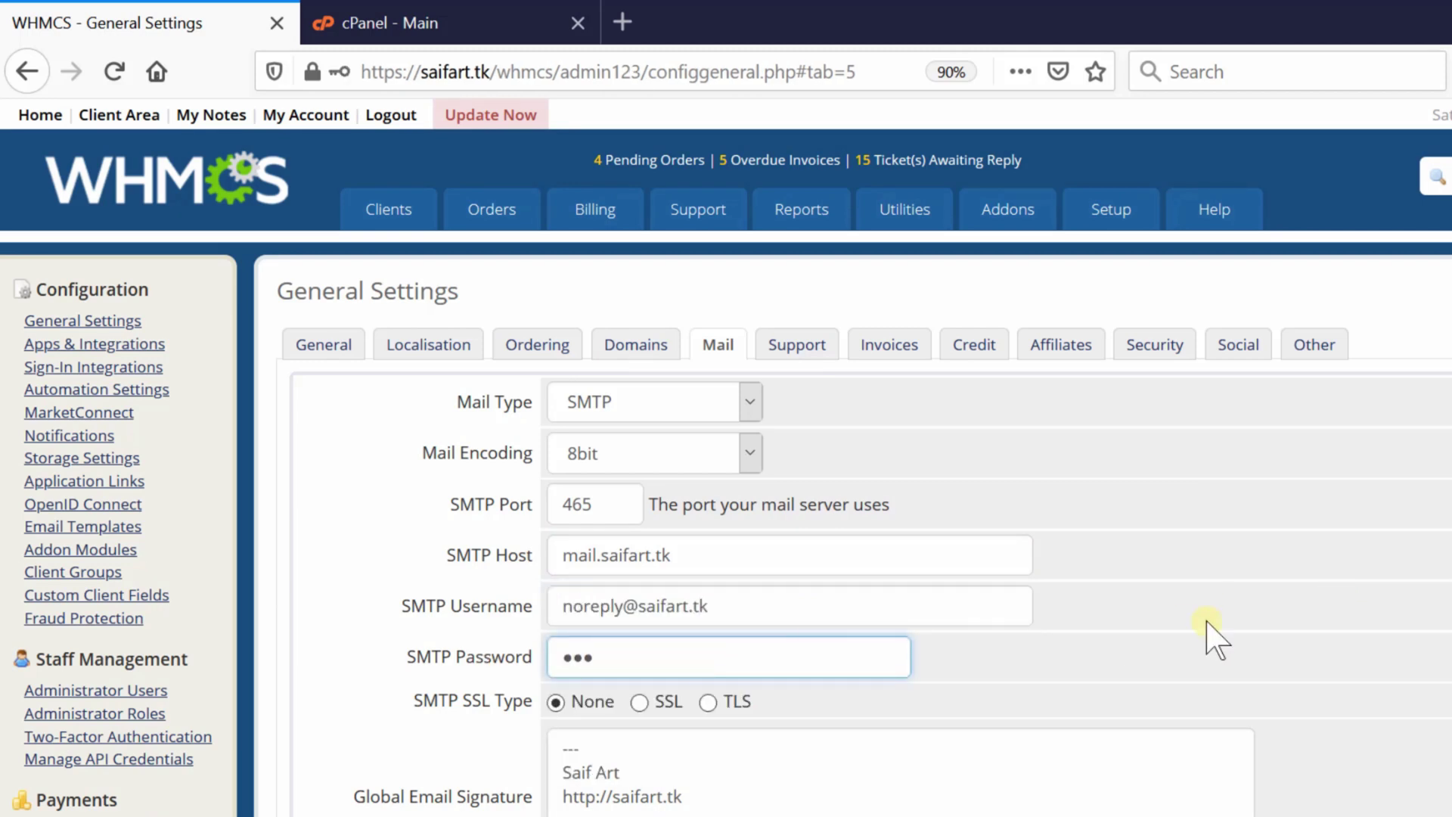
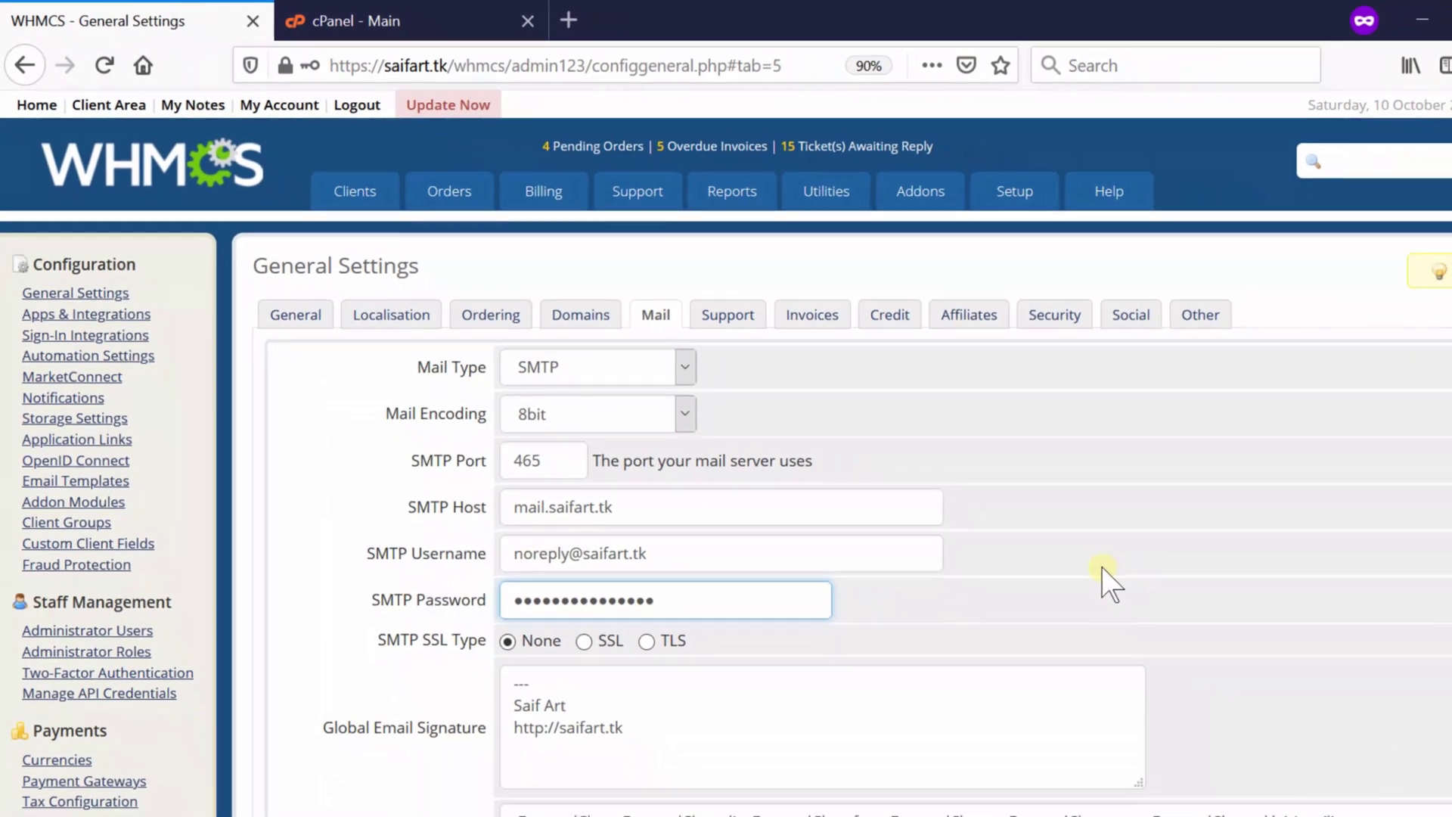
left_click(556, 610)
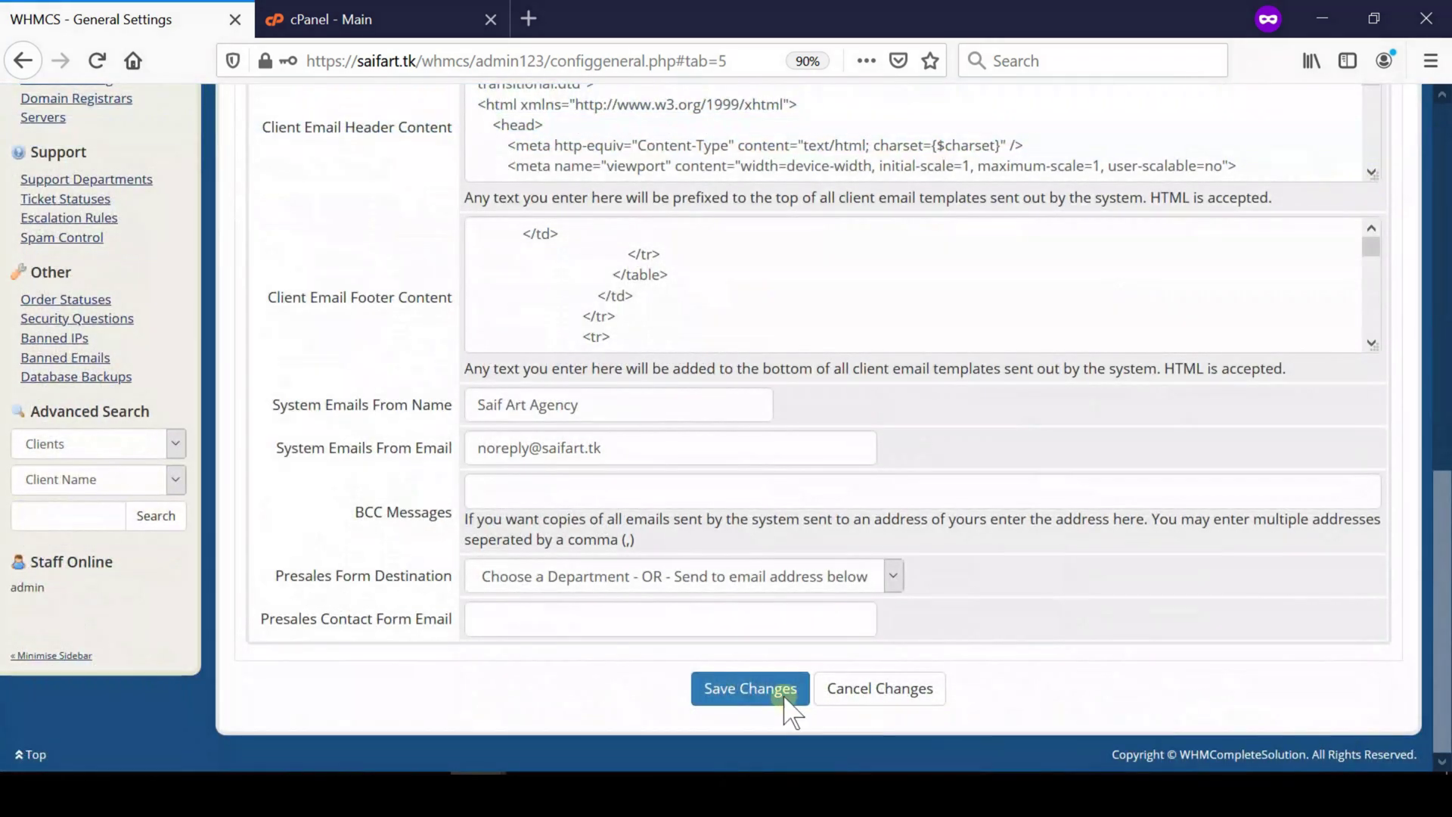
Save the Mail tab's SMTP settings and get the saved-successfully confirmation
left_click(750, 689)
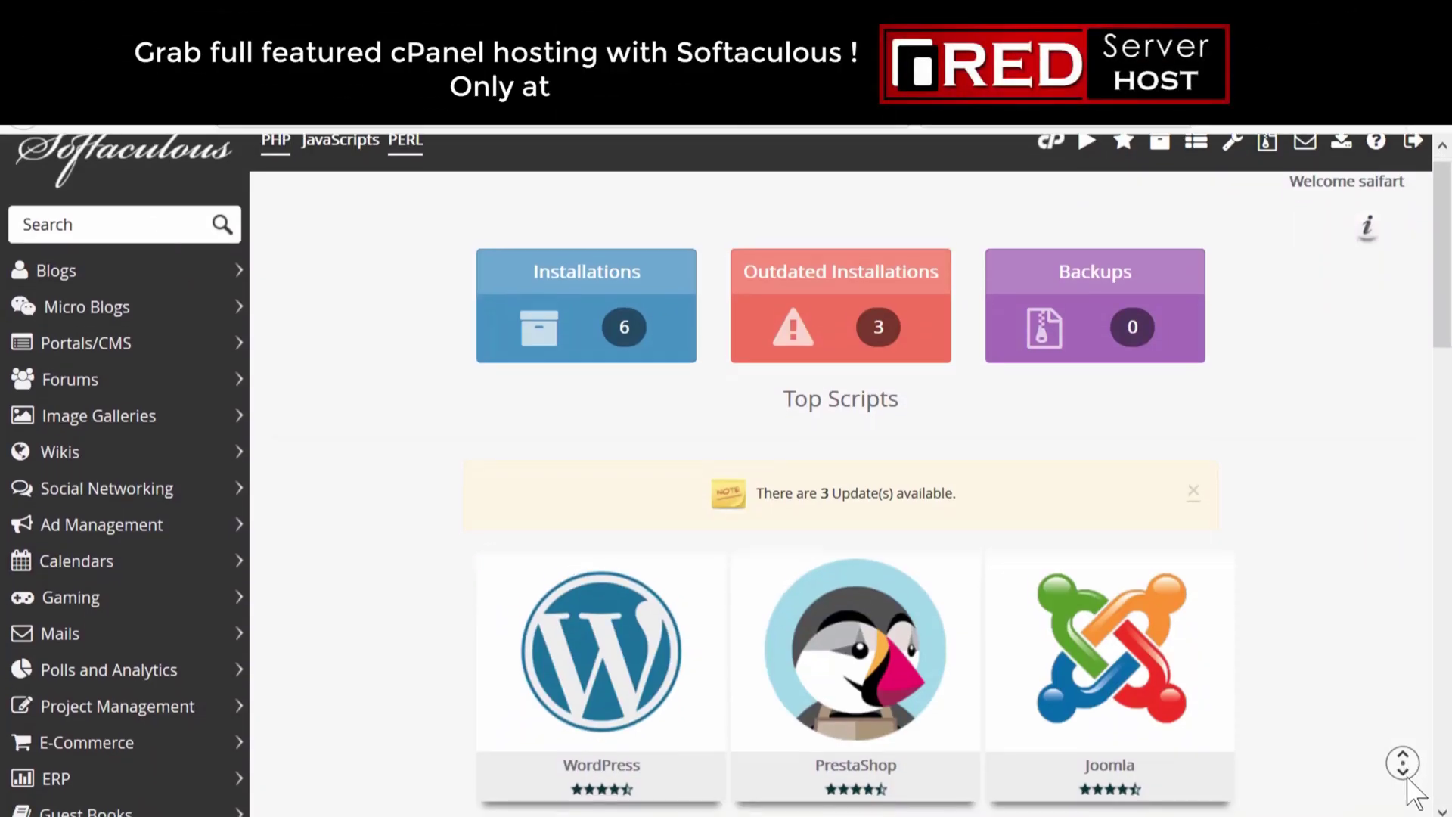
scroll(1416, 794, "down", 2)
scroll(1416, 795, "down", 2)
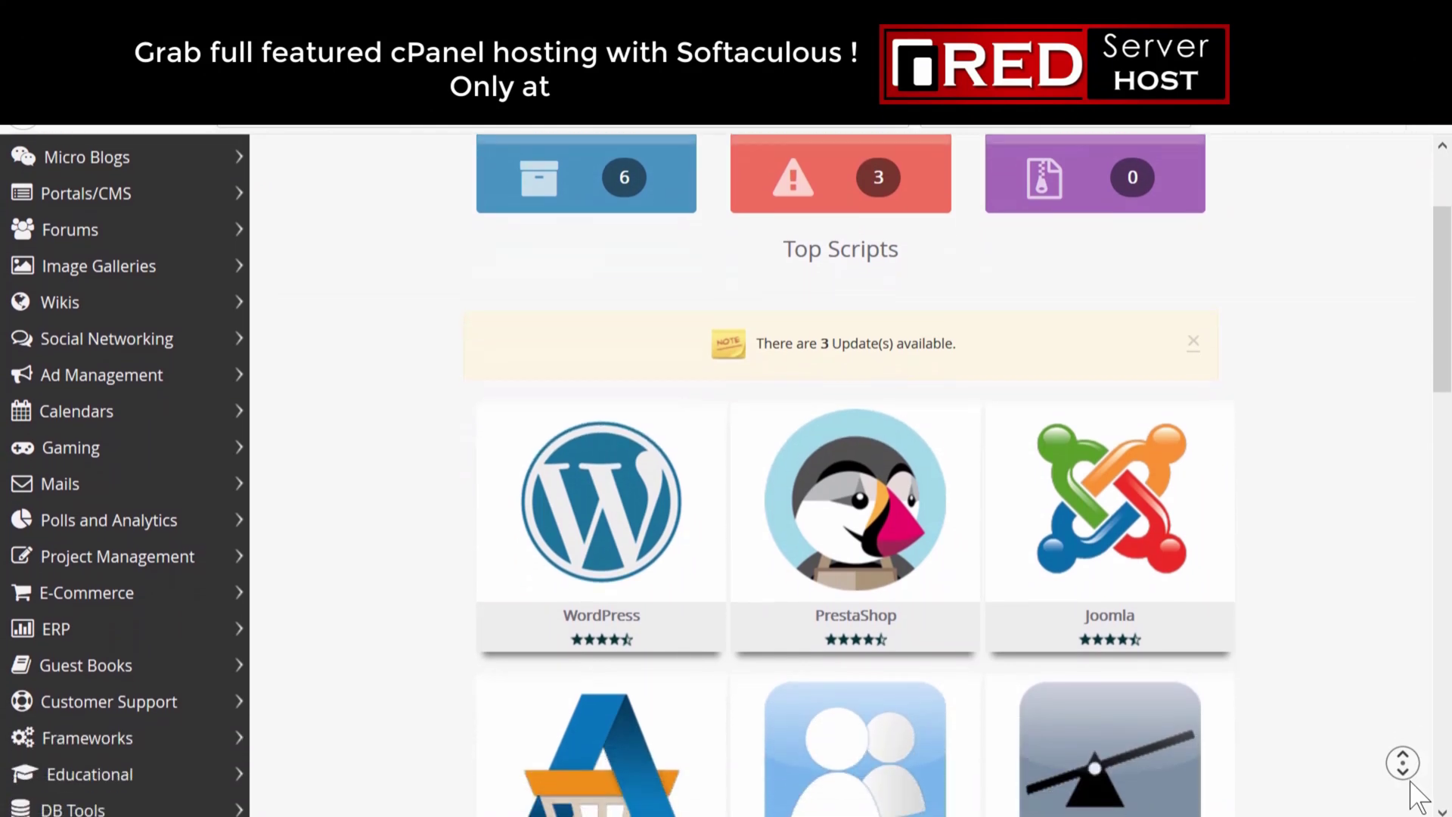